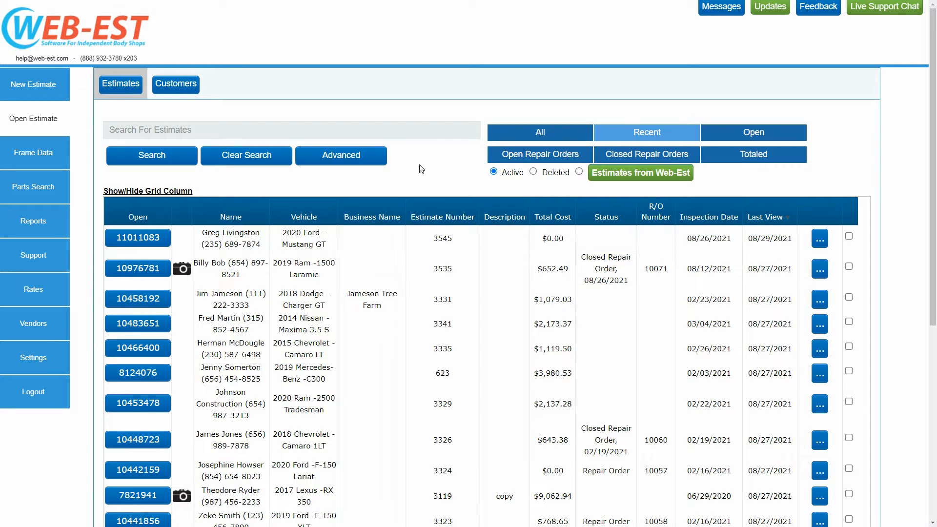
Open the estimate for the 2020 Ford Mustang GT and display the Front Bumper section for adding parts
click(128, 240)
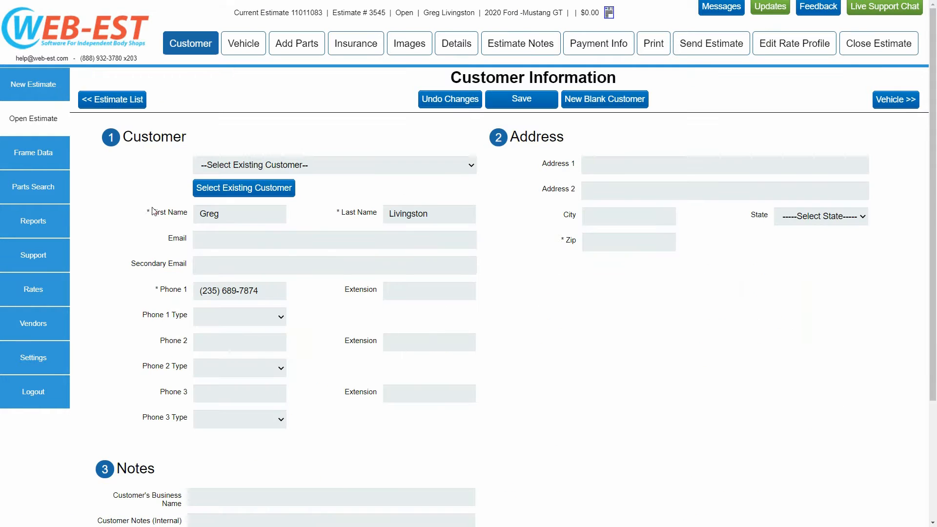
click(301, 46)
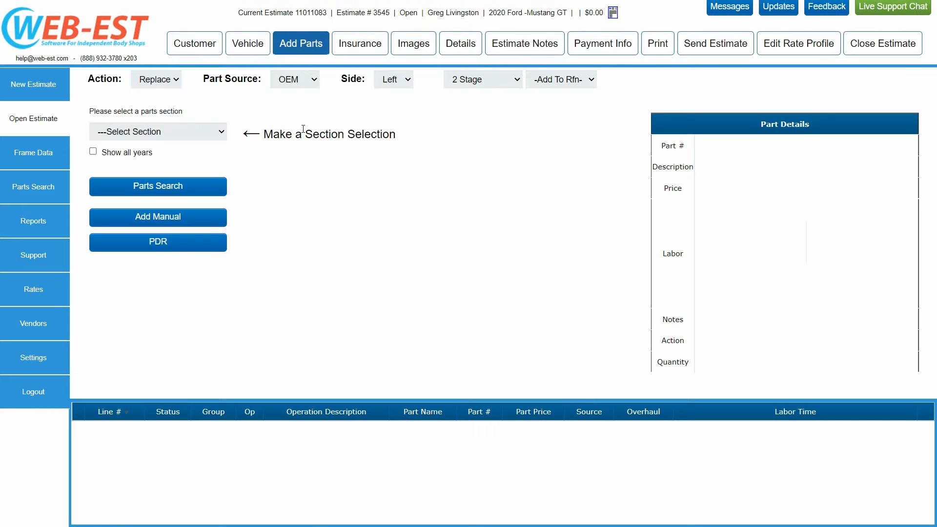
click(218, 132)
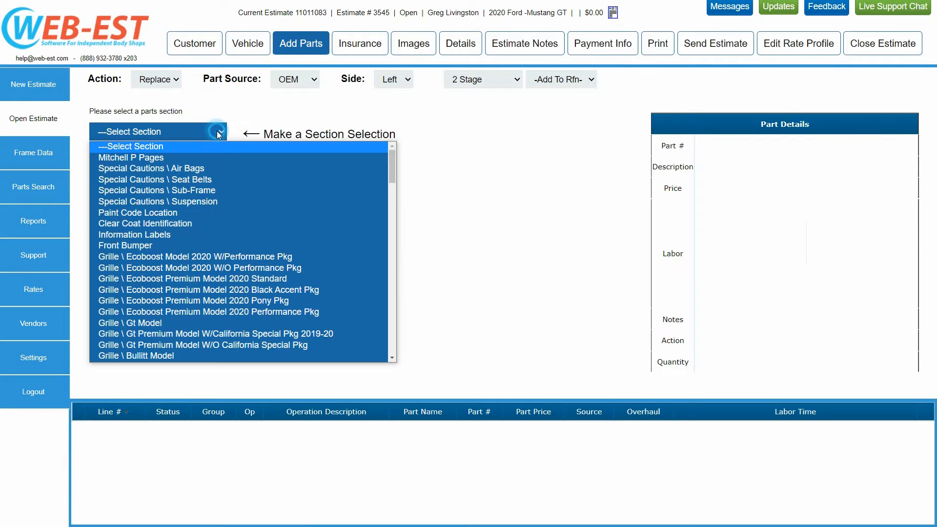
click(168, 245)
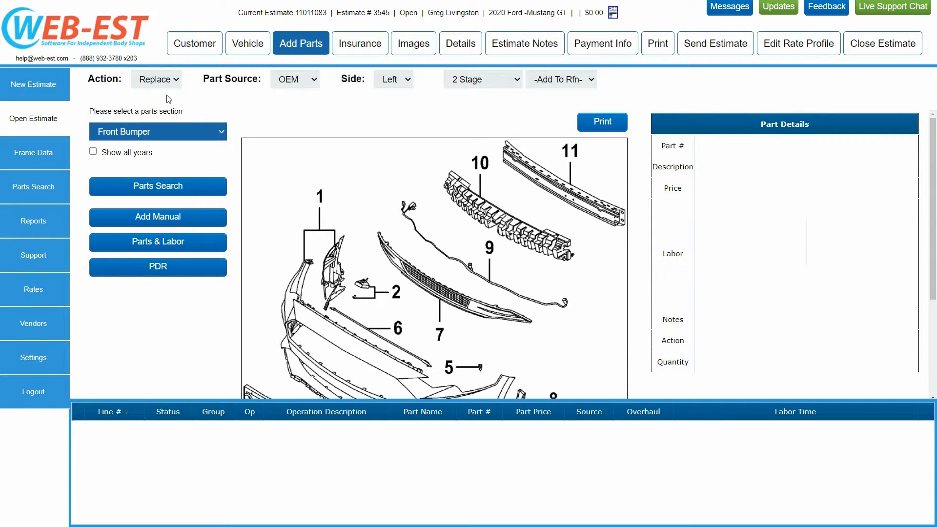
Add the OEM front bumper cover for the GT Model w/Performance Pkg as a replacement with default paint options and all recommended overlaps
click(322, 197)
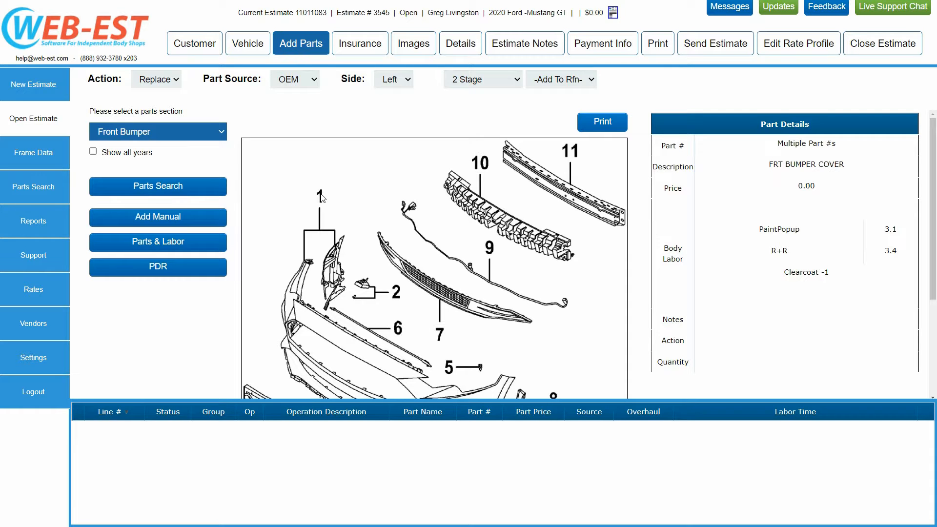
click(322, 196)
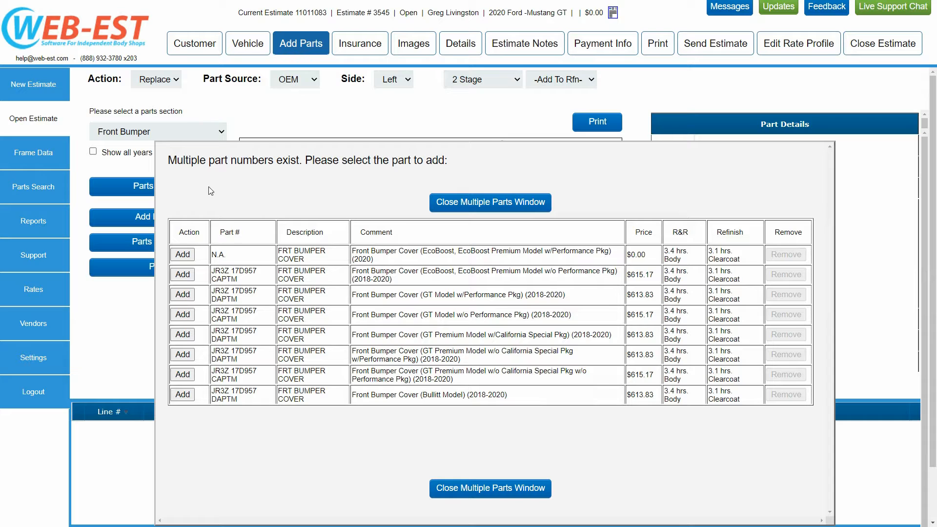
click(182, 295)
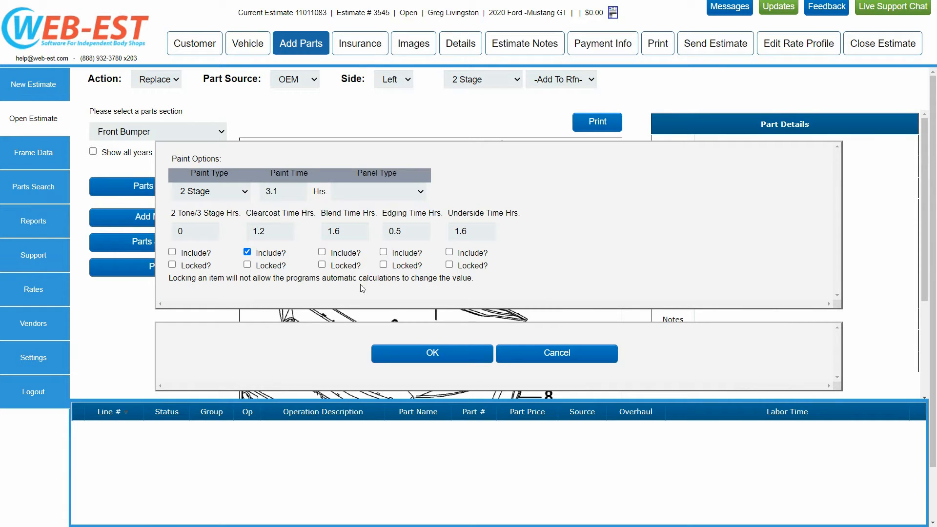
click(450, 360)
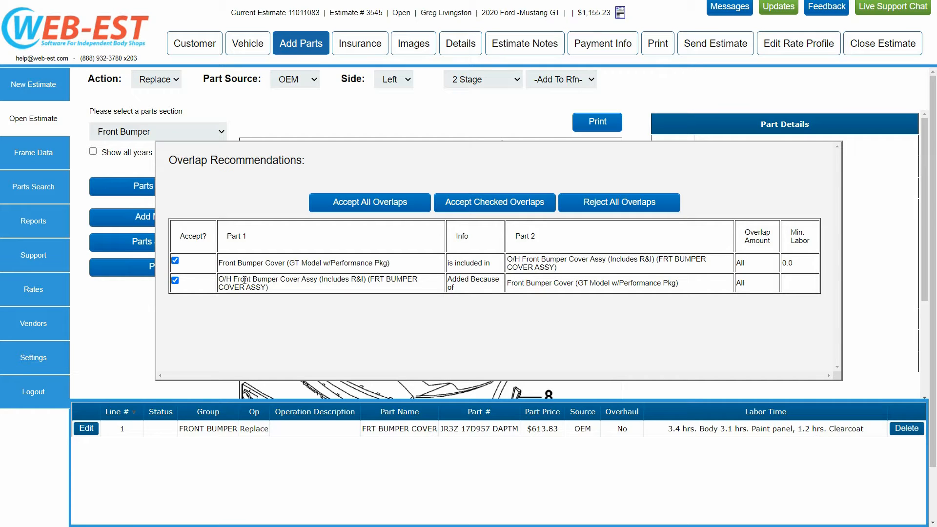
click(369, 207)
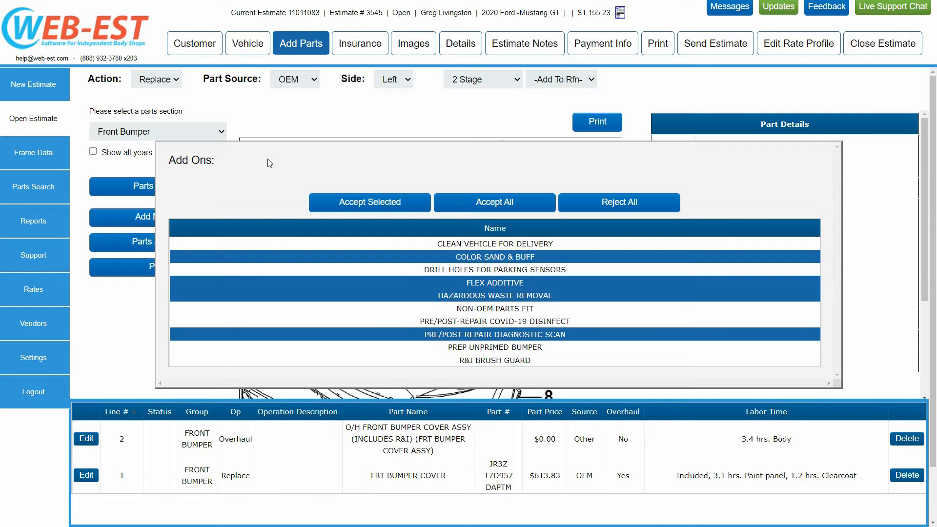
Add the Clean Vehicle for Delivery, Color Sand & Buff, Flex Additive, Hazardous Waste Removal and Pre/Post-Repair Diagnostic Scan add-ons to the bumper replacement
click(341, 258)
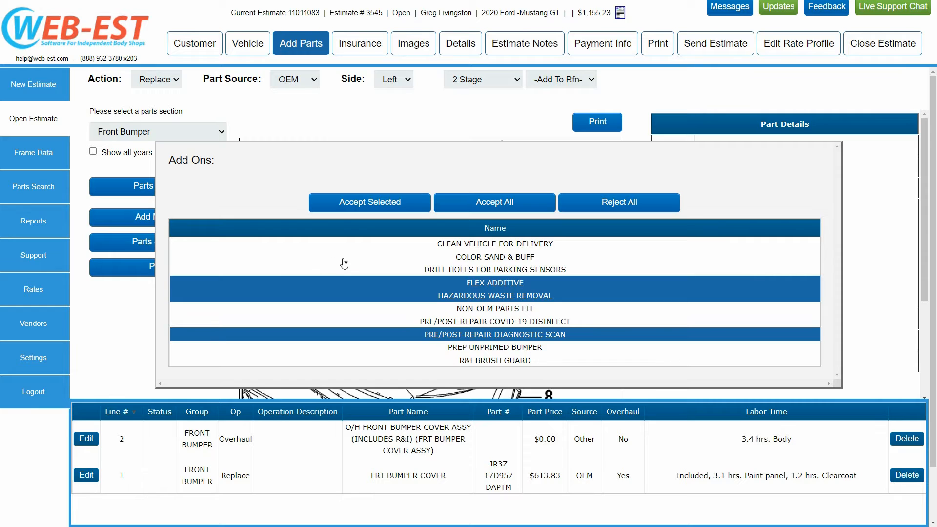
click(344, 259)
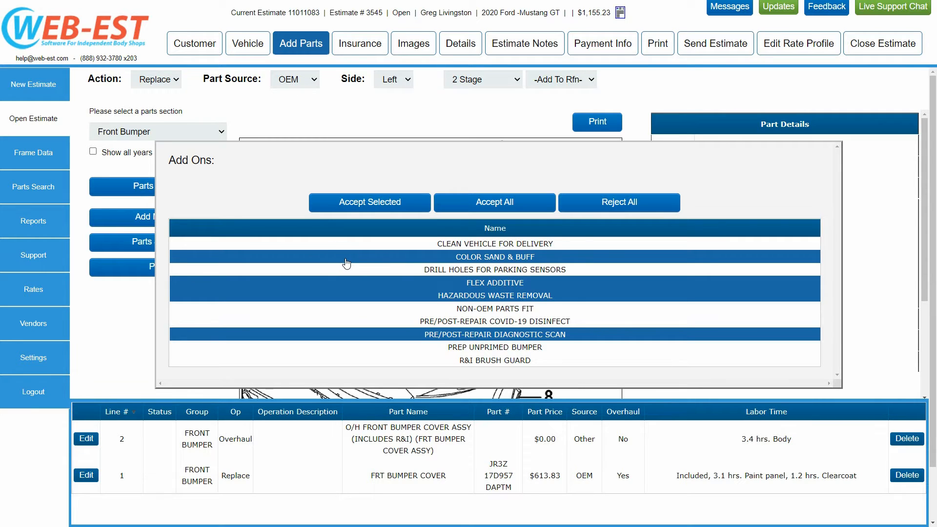
click(398, 247)
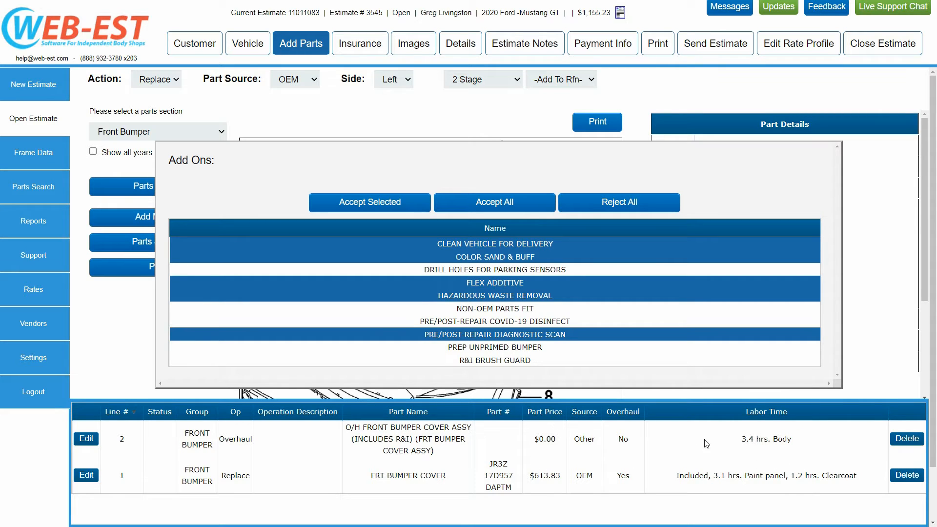
click(395, 274)
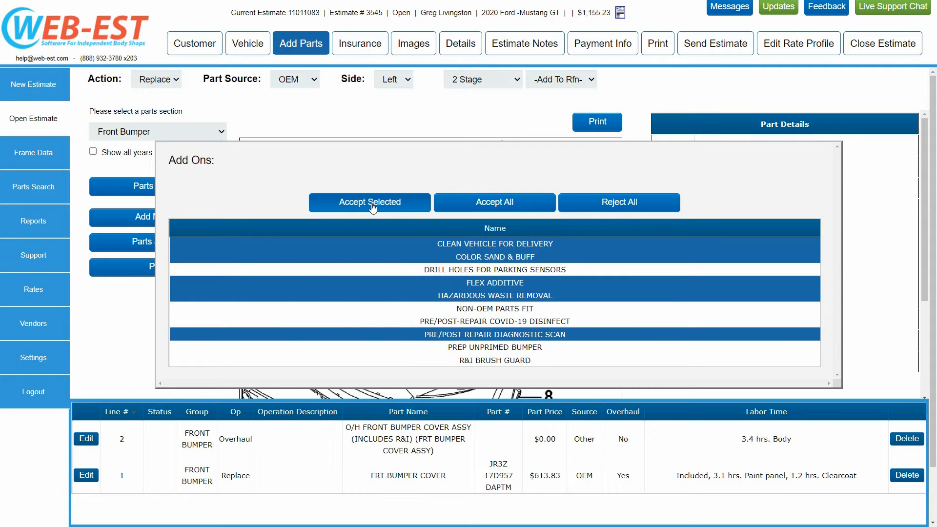
click(372, 207)
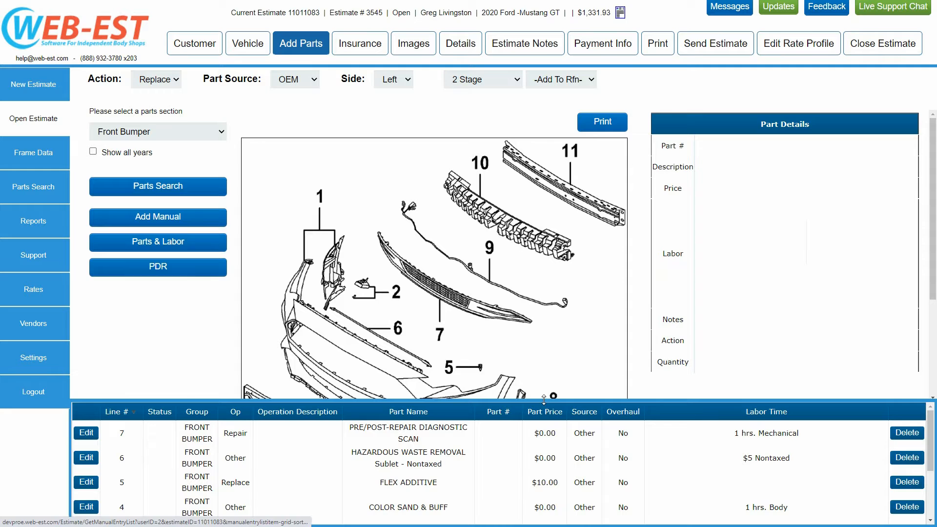
Enlarge the line item list to review the bumper operations, restore its size and check the estimate's totals
drag(543, 399, 544, 242)
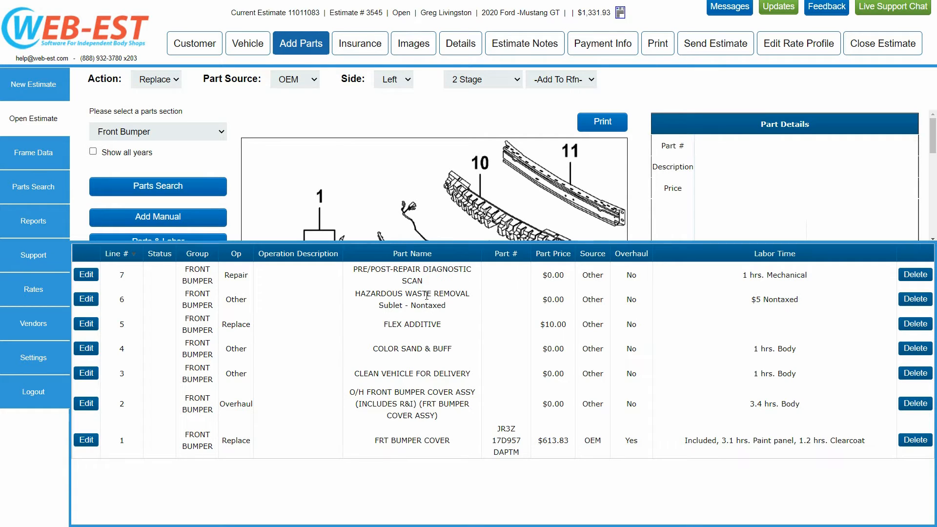
drag(491, 241, 474, 398)
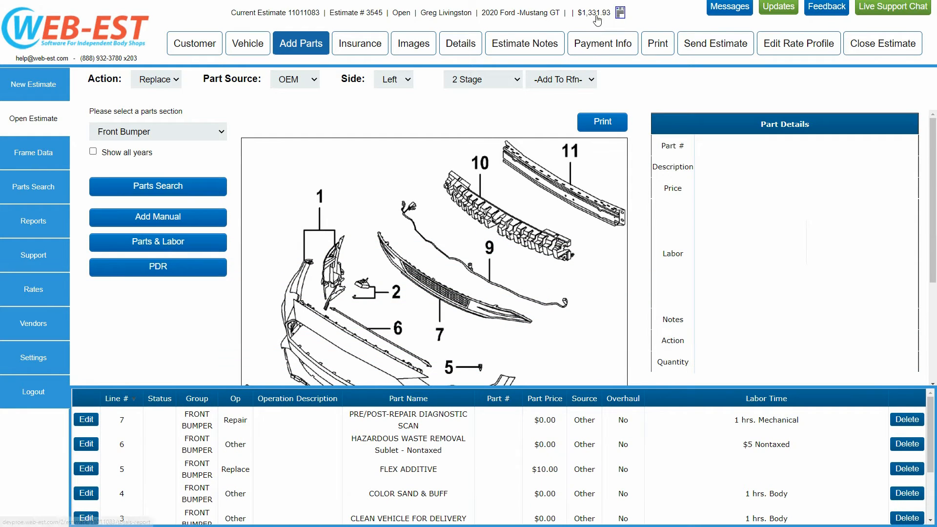
click(620, 14)
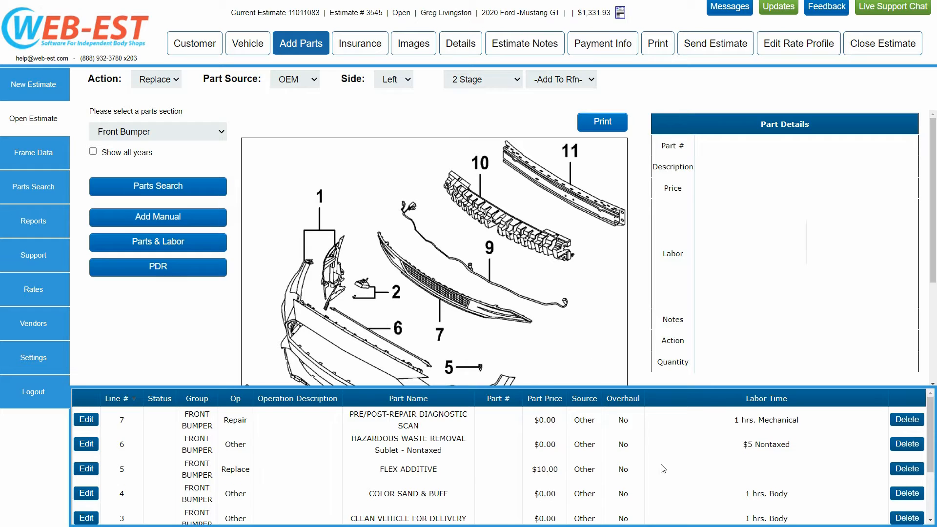
Delete the front bumper cover replacement line and the bumper cover assembly overhaul line from the estimate
scroll(661, 469, down, 3)
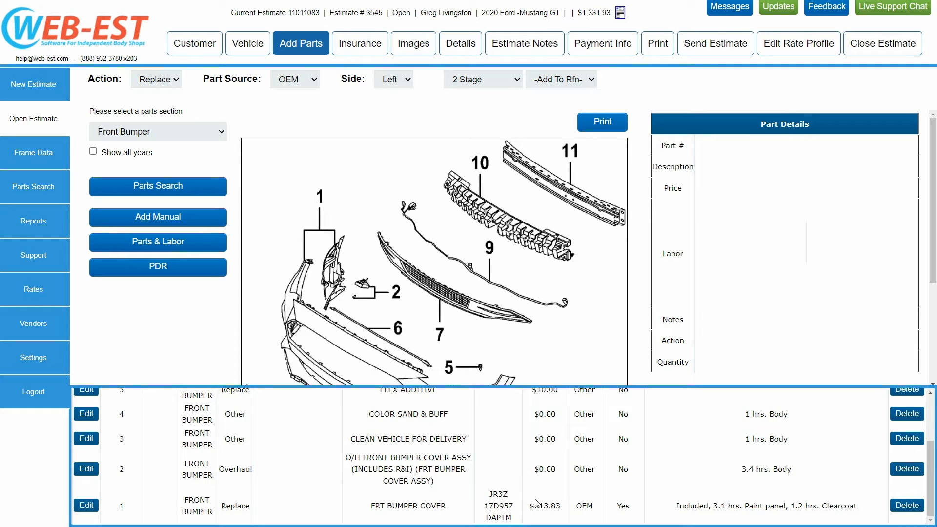
click(906, 505)
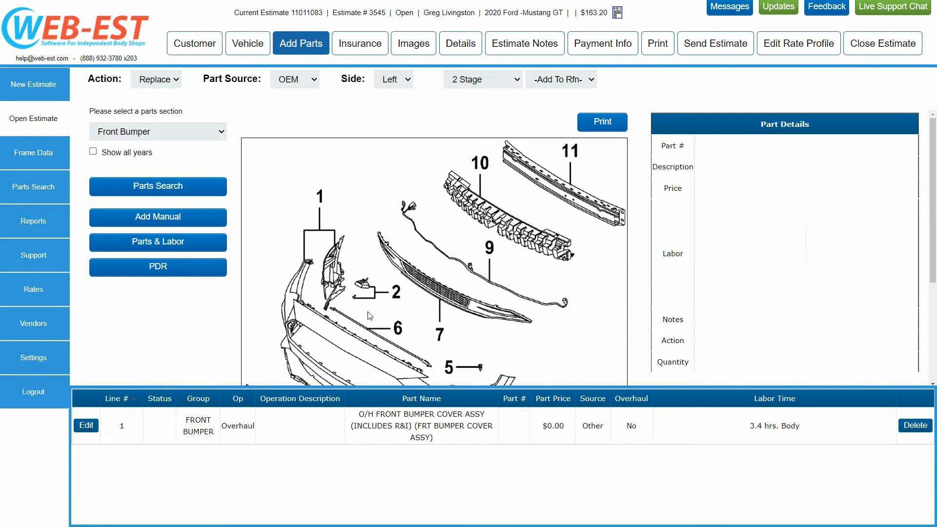
click(914, 427)
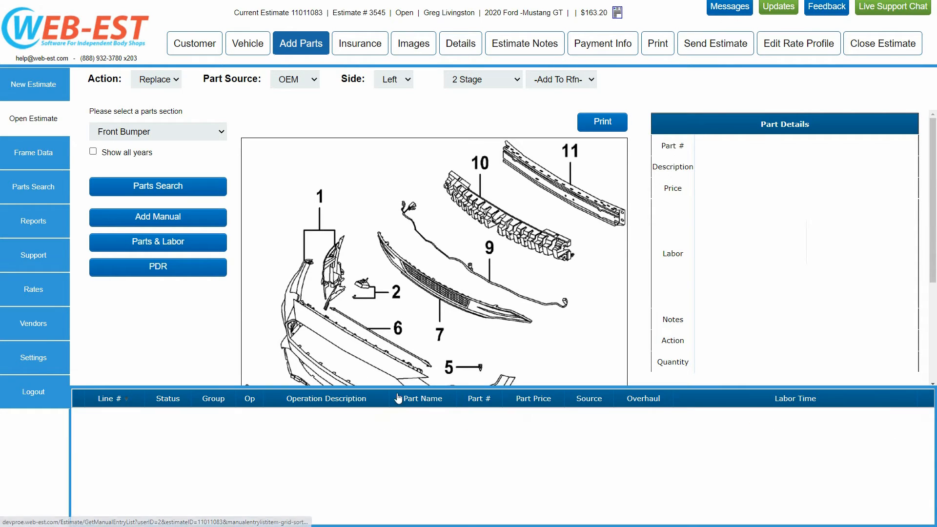
Add the GT Model w/Performance Pkg front bumper cover as a repair with a repair time of 2 hours, accepting the preselected add-ons
click(169, 80)
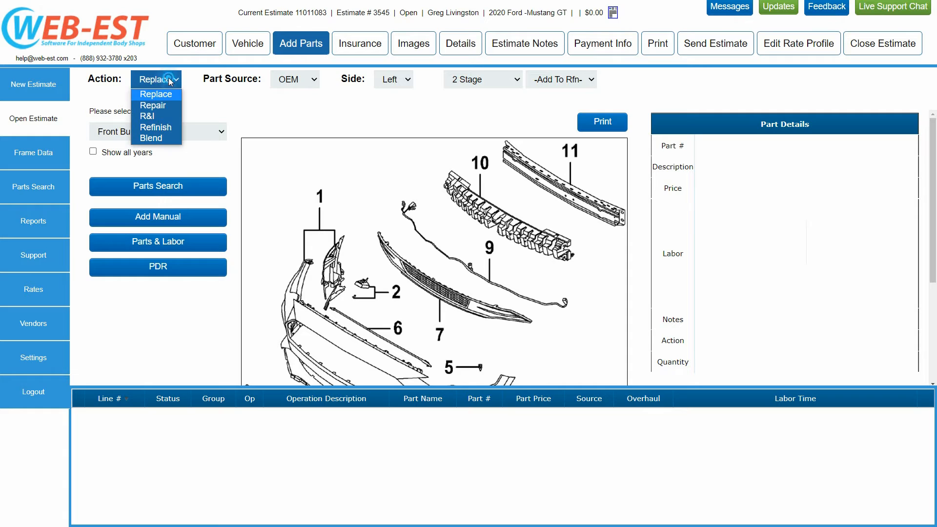
click(163, 104)
click(320, 196)
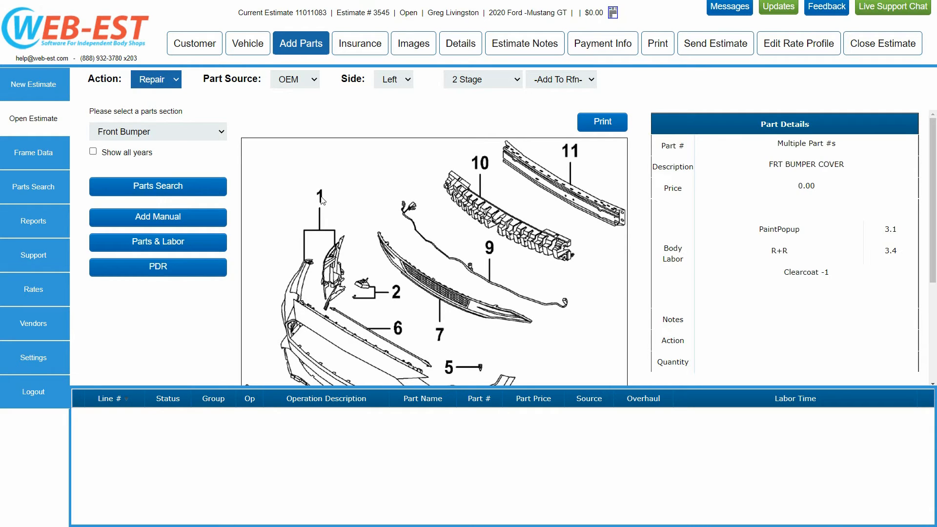
click(321, 197)
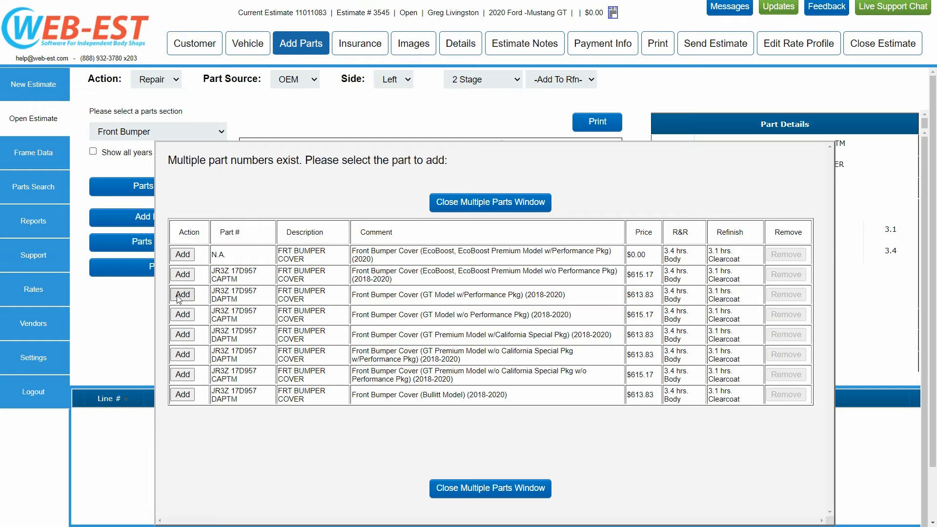
click(179, 297)
click(318, 172)
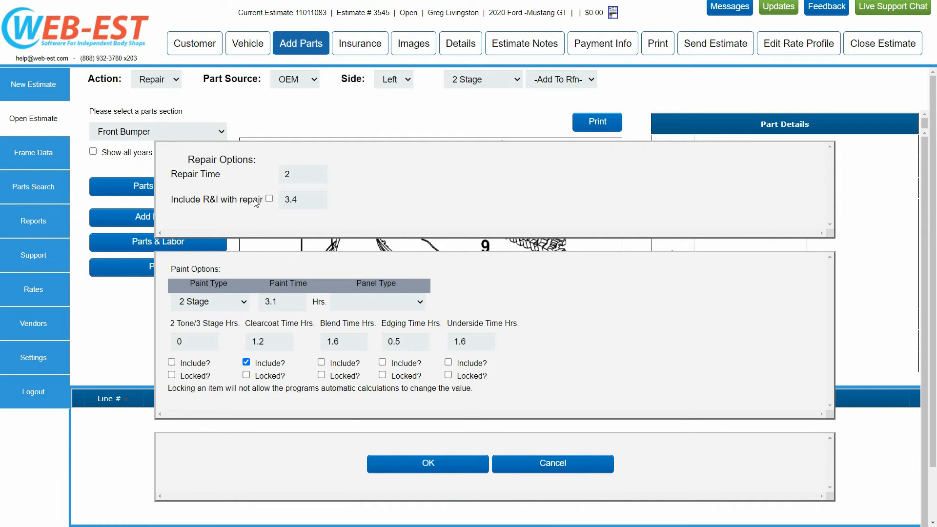
click(432, 464)
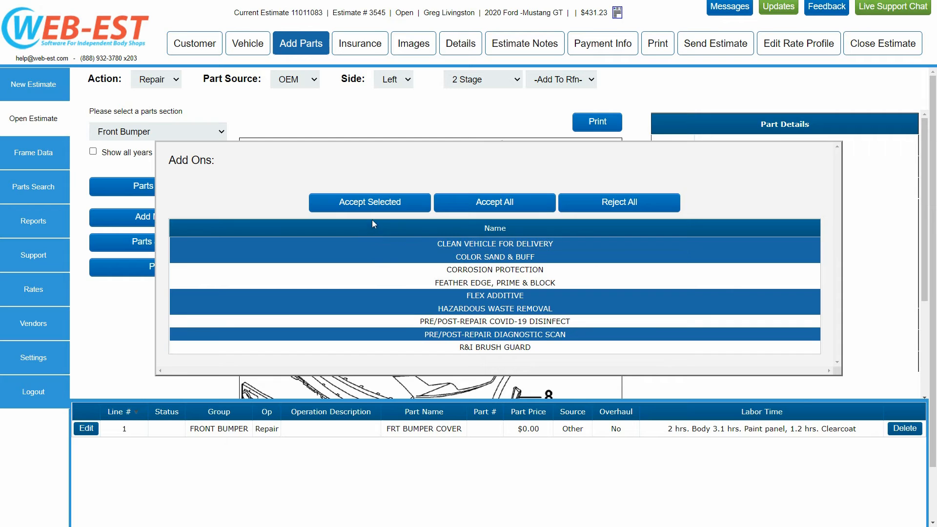
click(371, 202)
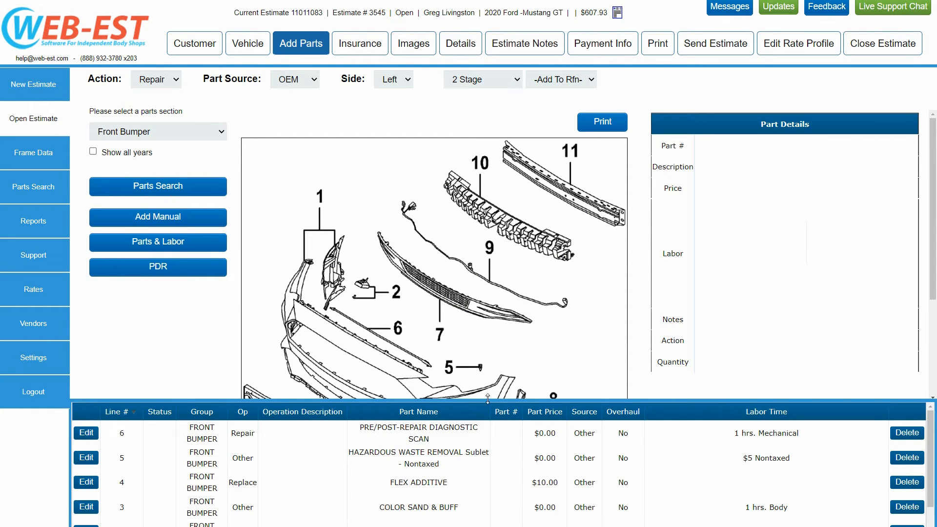
drag(490, 396, 469, 347)
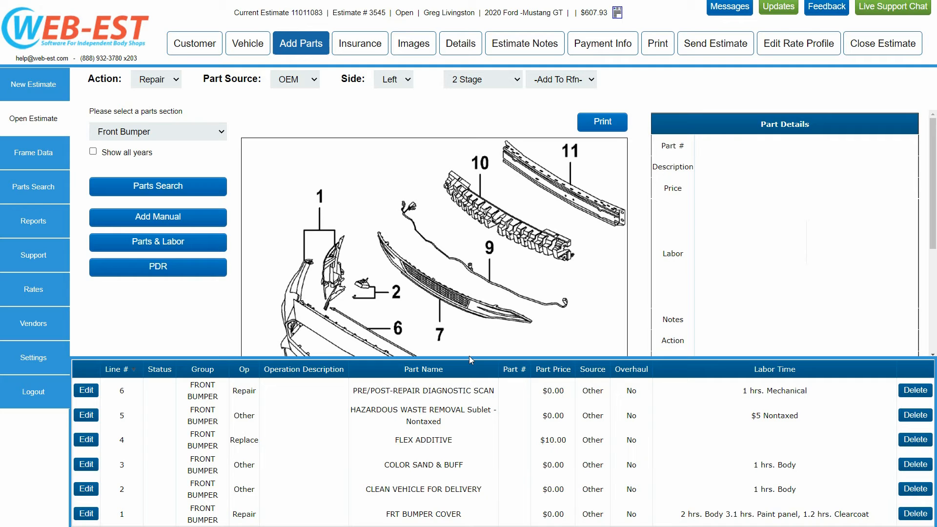
Add the hood panel from the Hood section as an OEM replacement, including the 1.6 hours of underside paint time
click(165, 130)
scroll(156, 318, down, 4)
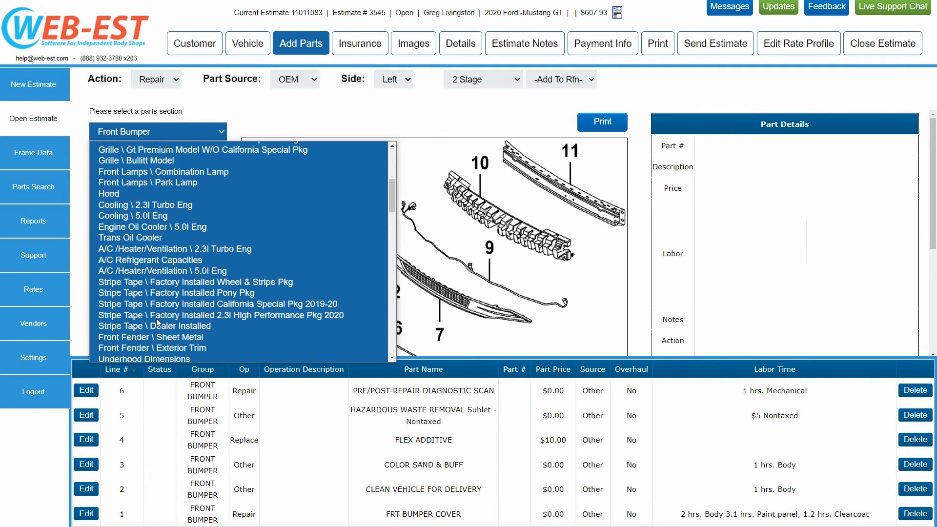
click(127, 197)
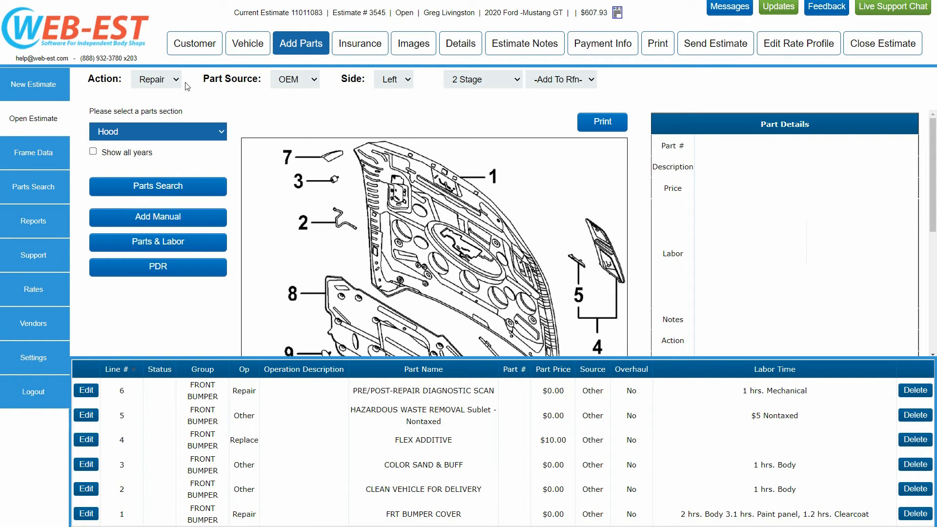
click(158, 81)
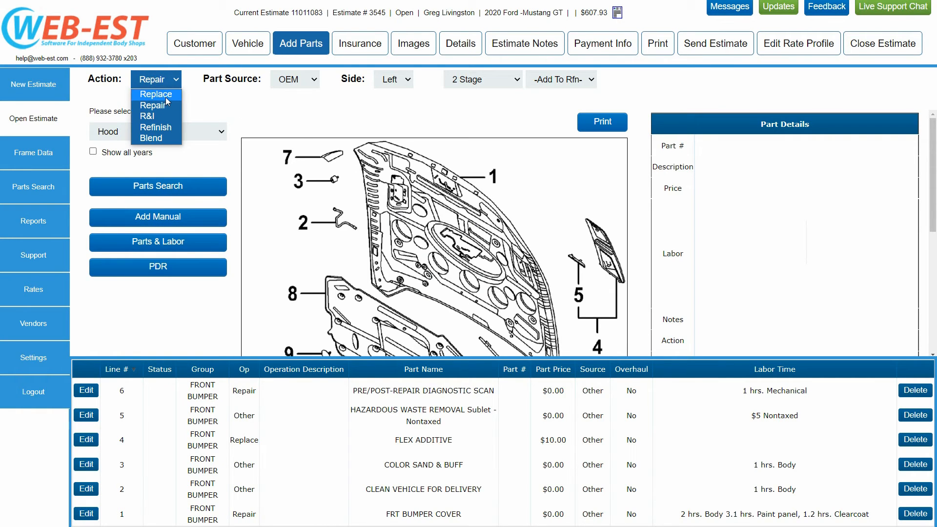
click(165, 95)
click(494, 175)
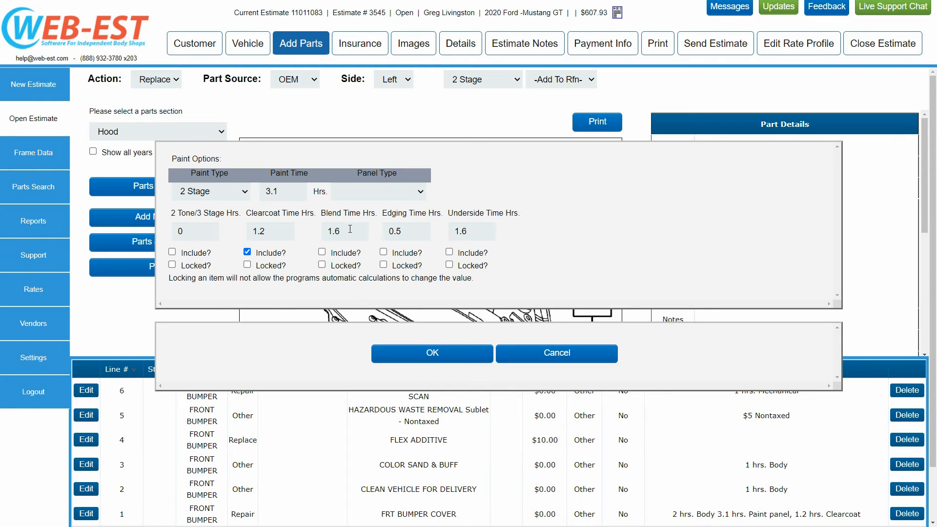
click(449, 252)
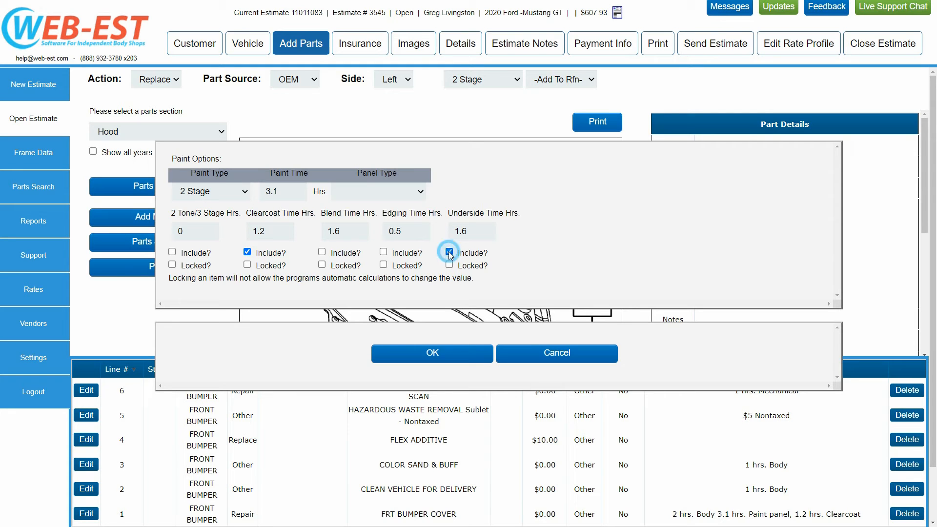
click(419, 357)
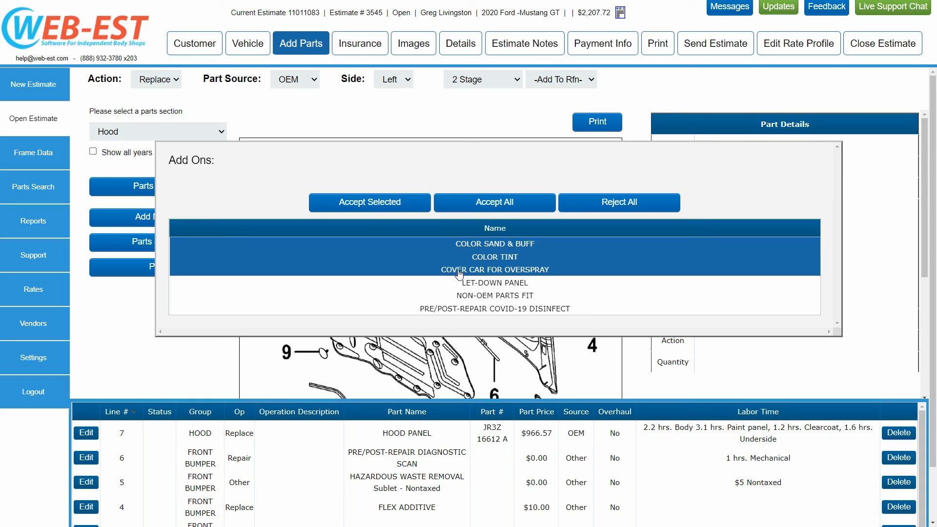
Accept the Color Sand & Buff, Color Tint and Cover Car for Overspray add-ons for the hood and review the line items
click(371, 205)
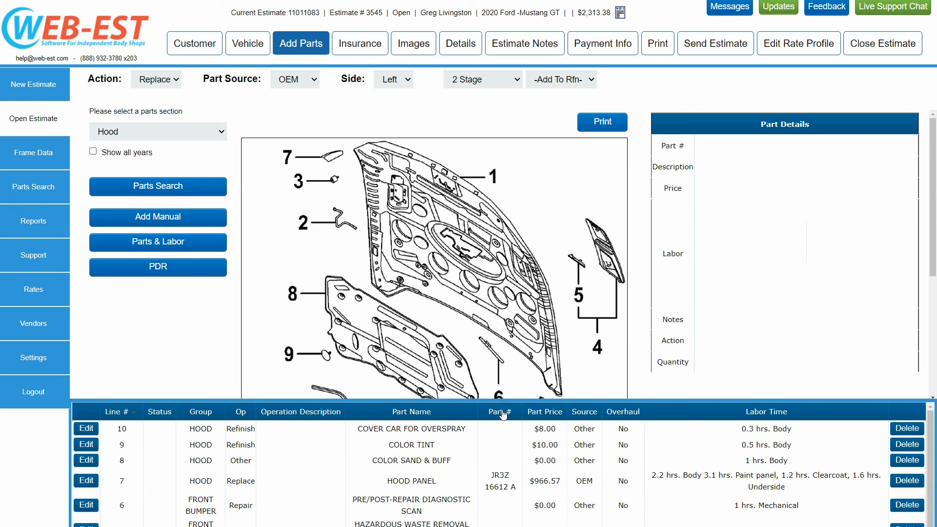
drag(499, 399, 480, 179)
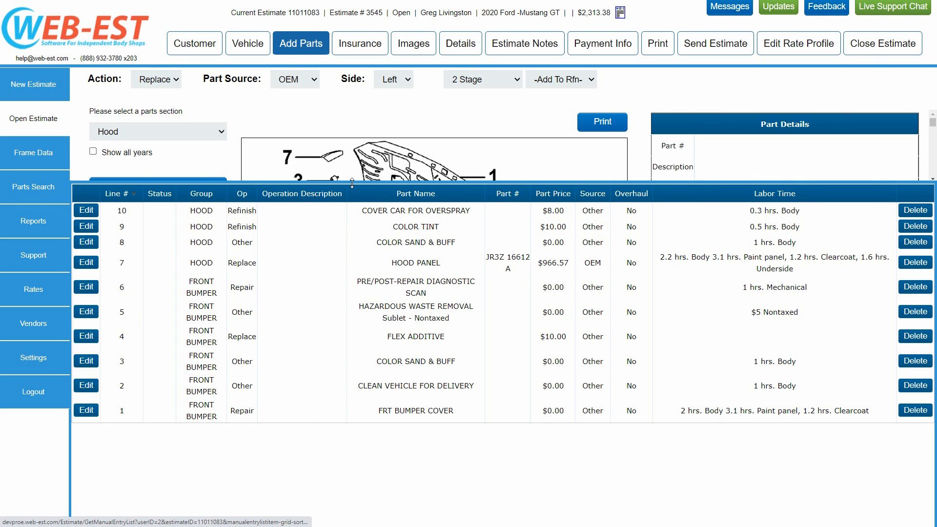
drag(352, 183, 332, 387)
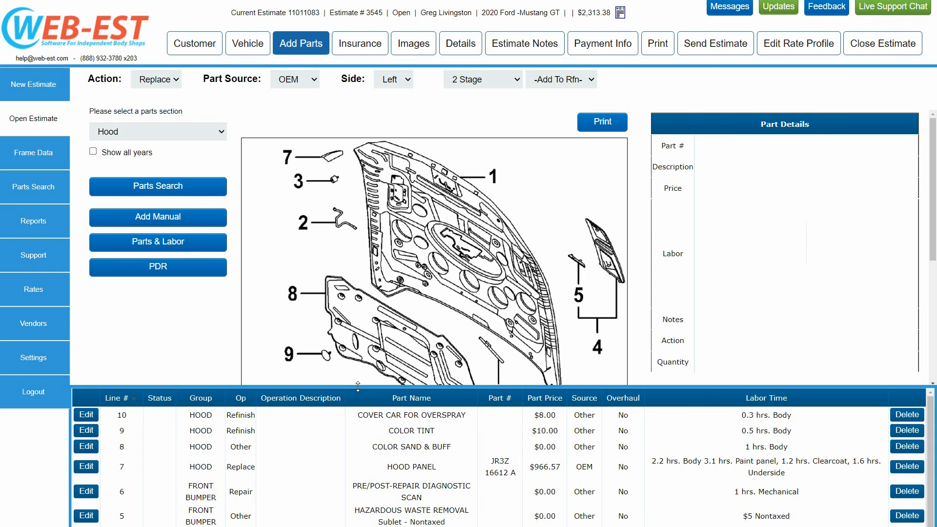